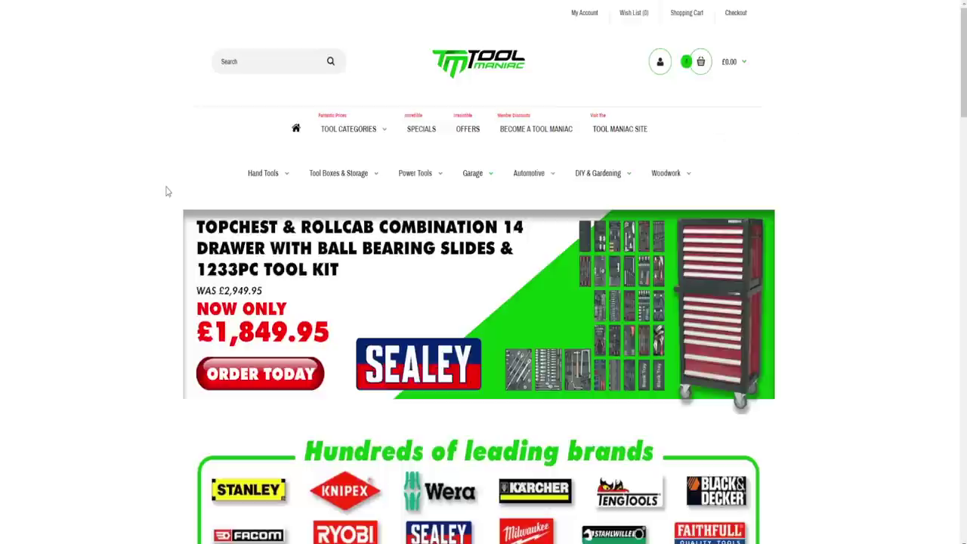
# Step: Browse the Tool Maniac home page and open its Automotive Tools section
pyautogui.scroll(-4, 173, 192)
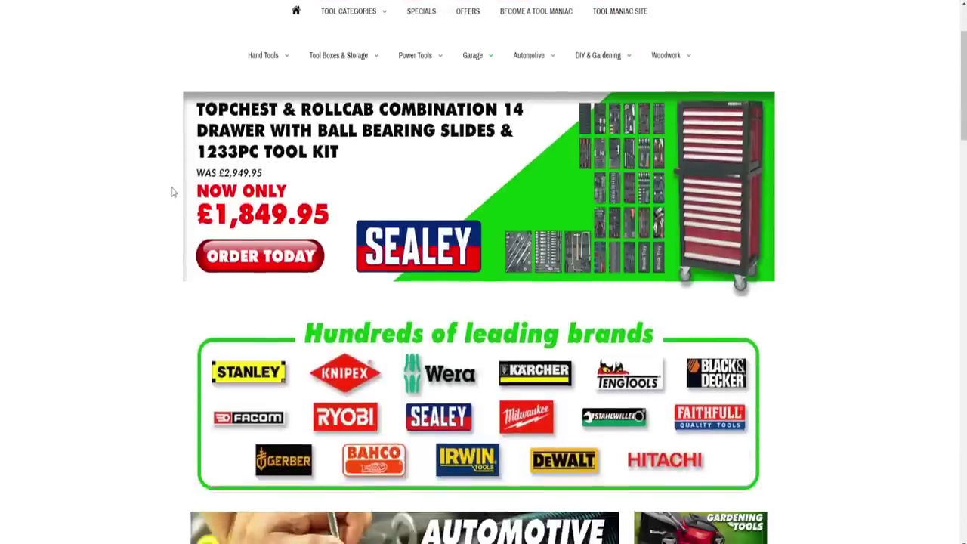
pyautogui.scroll(-4, 172, 192)
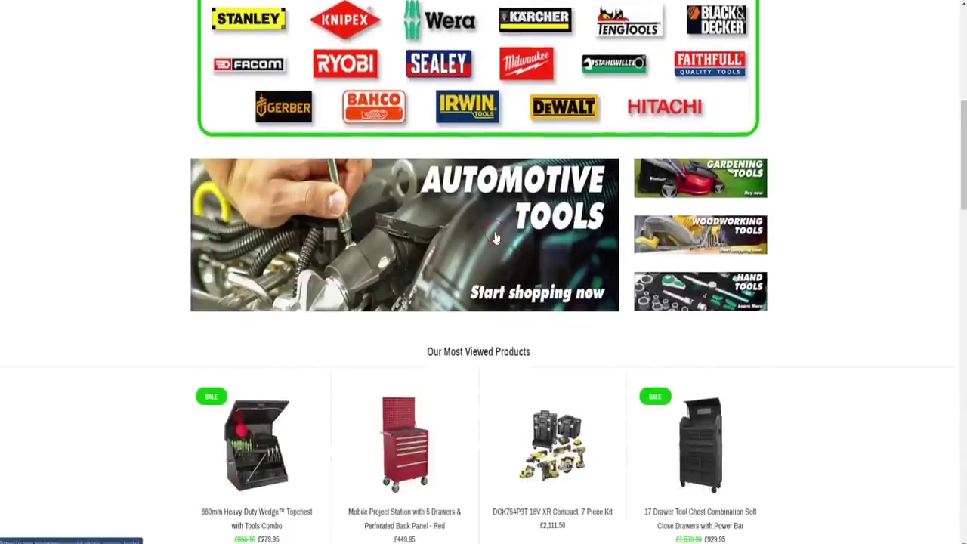
pyautogui.click(496, 238)
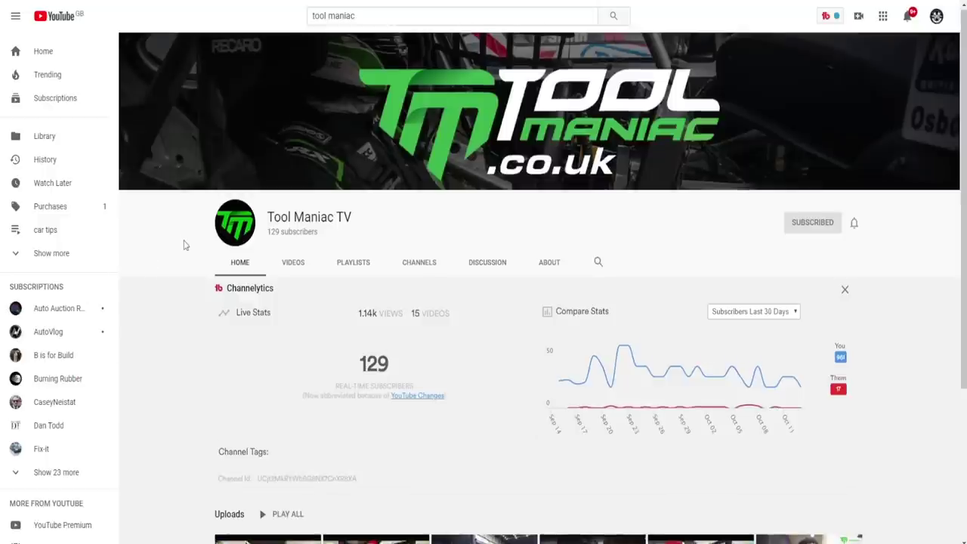
# Step: Open the Sealey Retro Box Review video from the Tool Maniac TV channel's uploads on YouTube
pyautogui.scroll(-3, 184, 245)
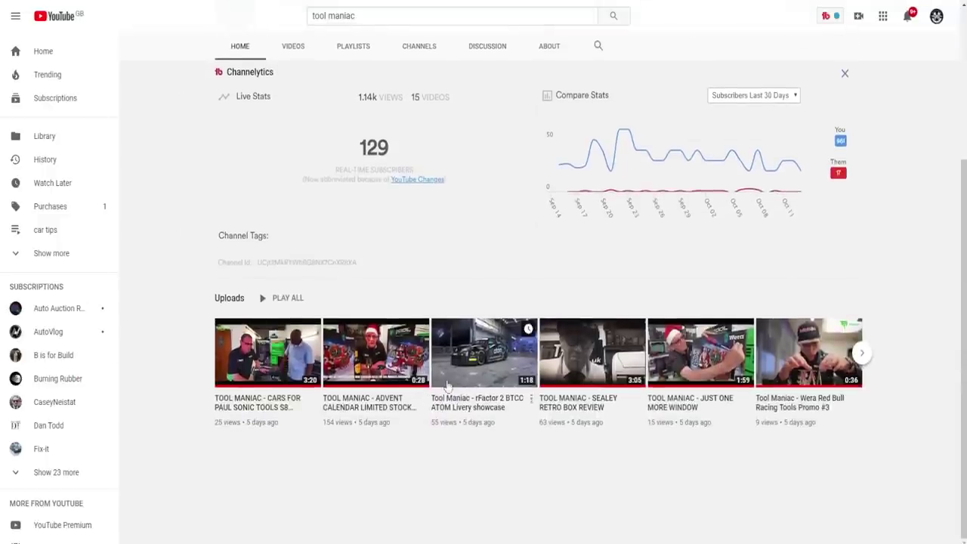
pyautogui.click(576, 363)
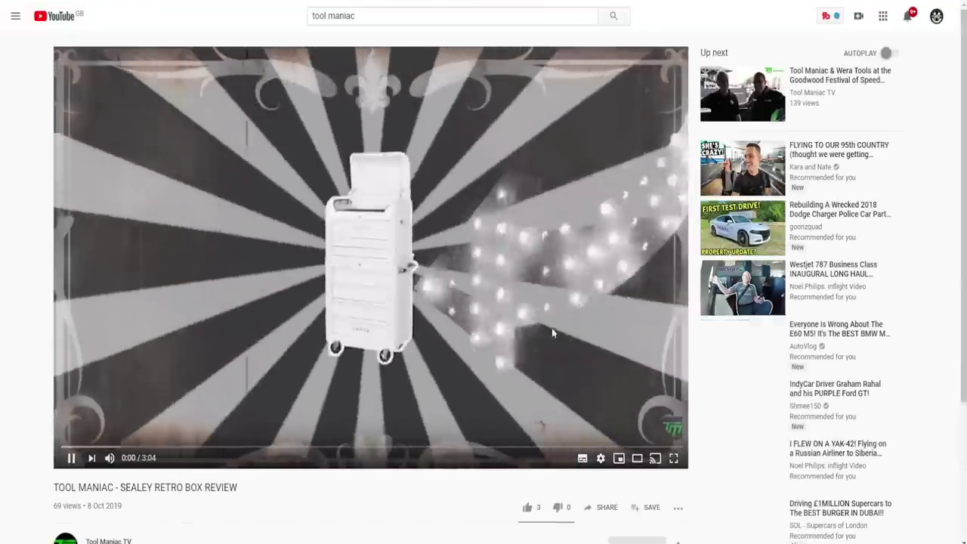
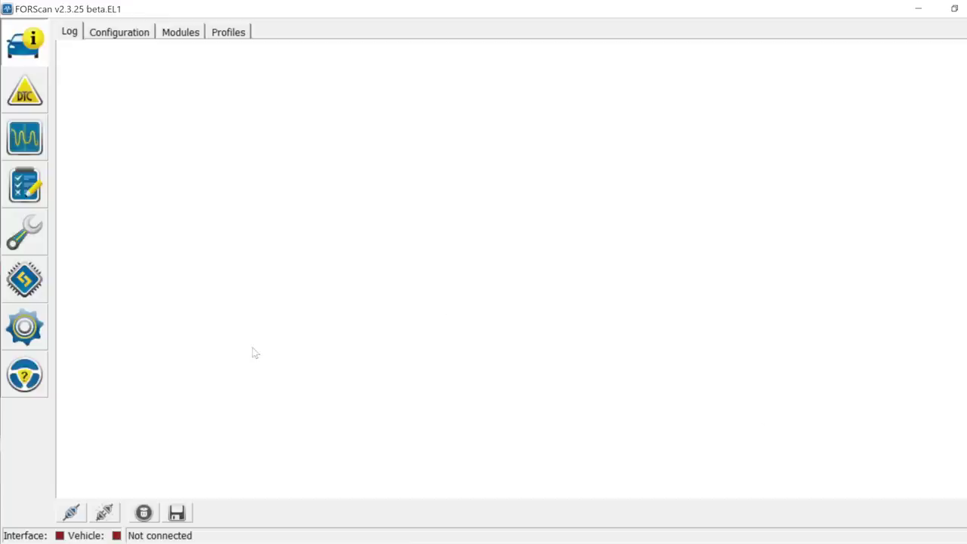
# Step: In FORScan, connect to the vehicle, load the FiestaST profile and confirm the adapter's HS/MS CAN switch is set to MS CAN
pyautogui.click(72, 513)
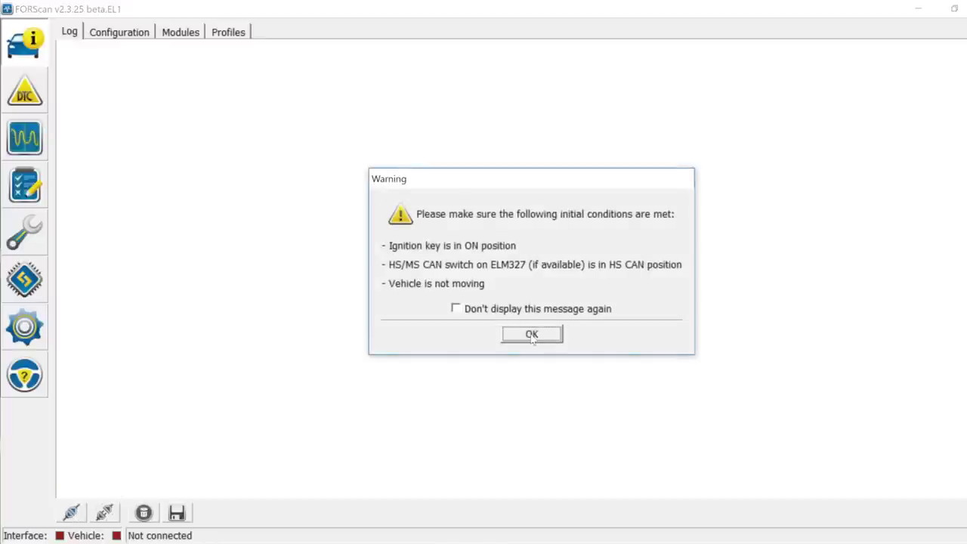
pyautogui.click(531, 335)
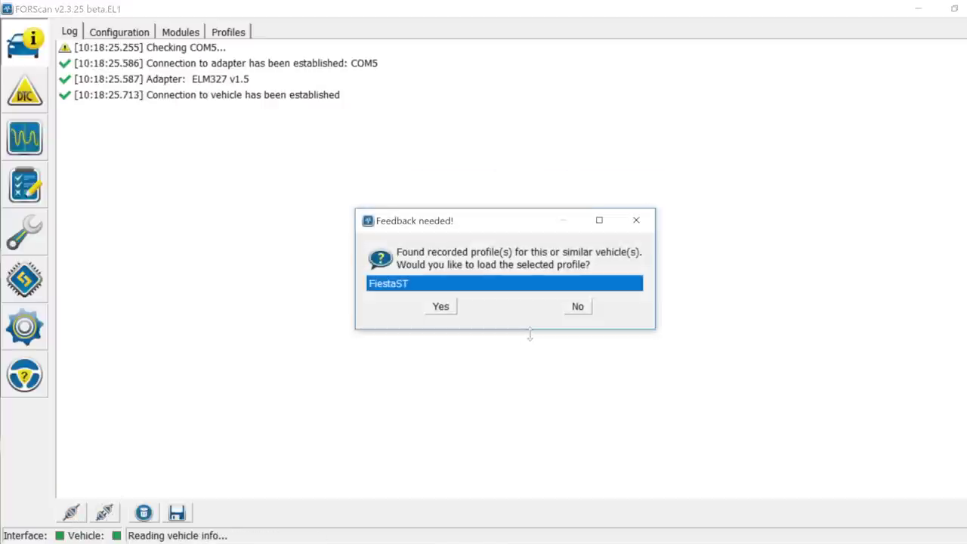
pyautogui.click(443, 308)
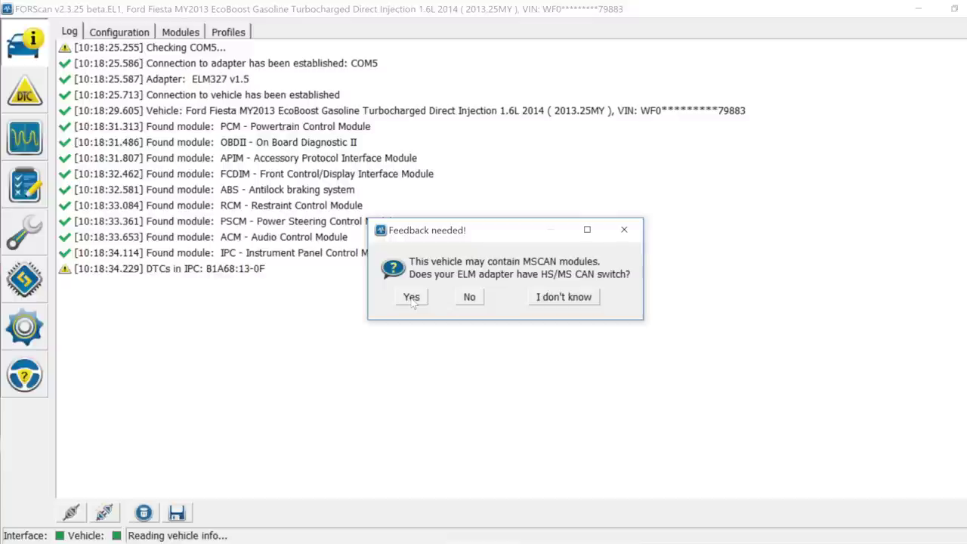
pyautogui.click(412, 300)
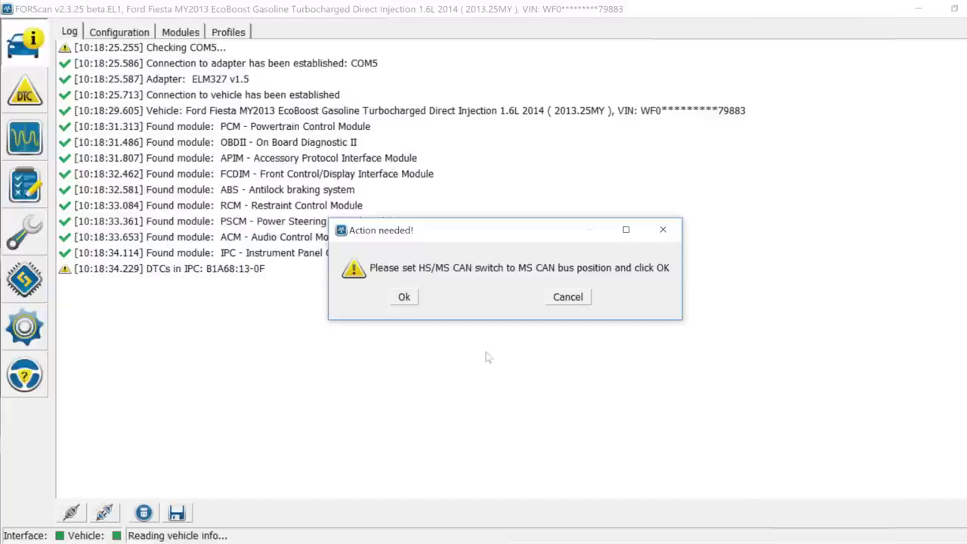
pyautogui.click(404, 297)
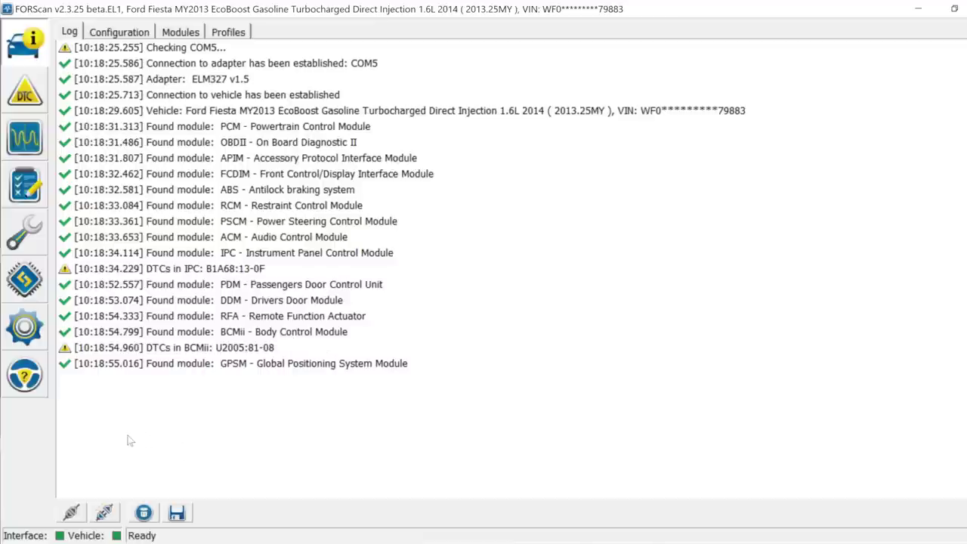
# Step: Run the BCMii Module configuration (AS BUILT format) procedure, accepting the configuration risk and continuing despite low battery voltage
pyautogui.click(26, 293)
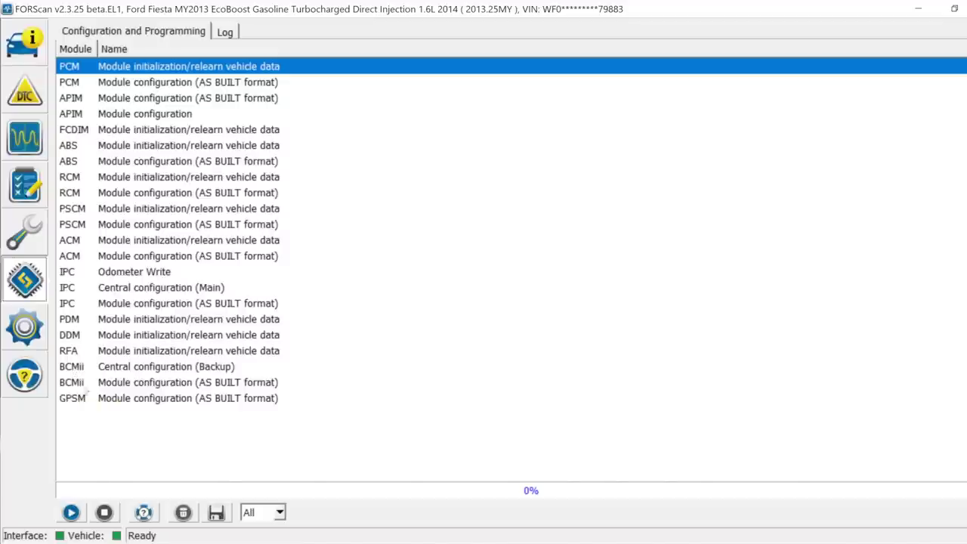
pyautogui.click(84, 386)
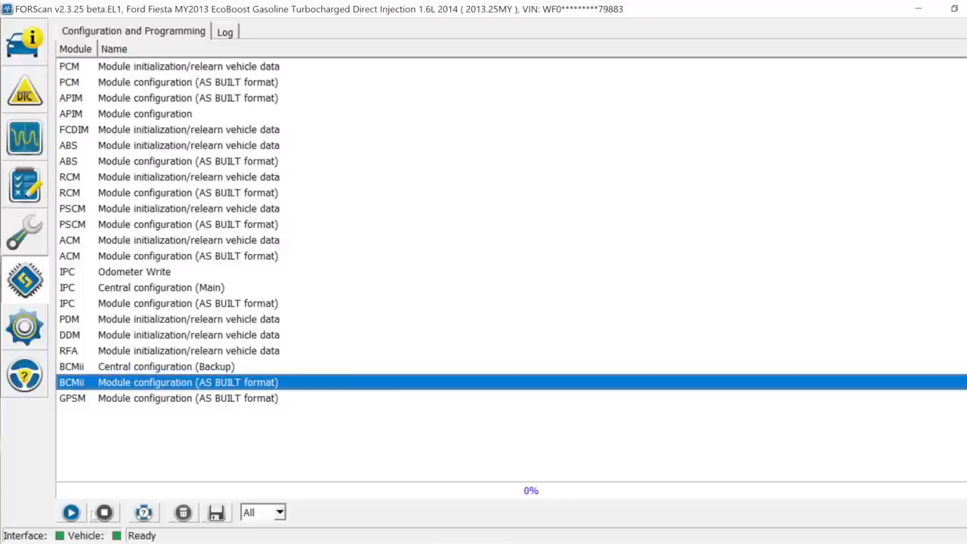
pyautogui.click(71, 514)
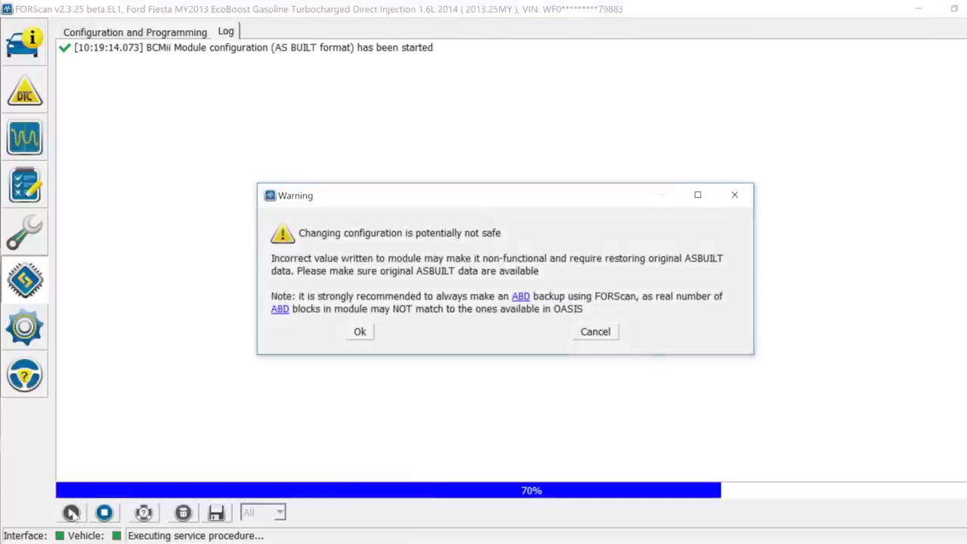
pyautogui.click(359, 337)
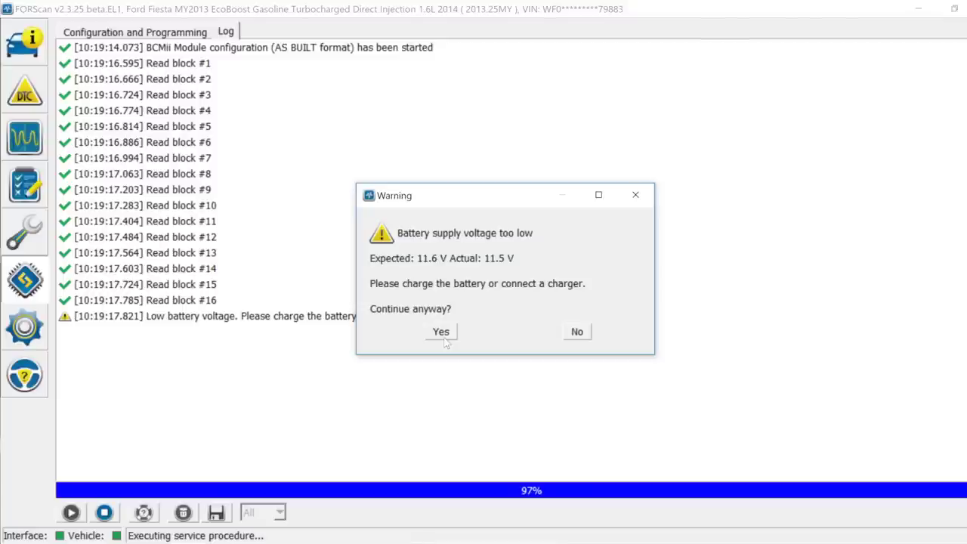
pyautogui.click(442, 333)
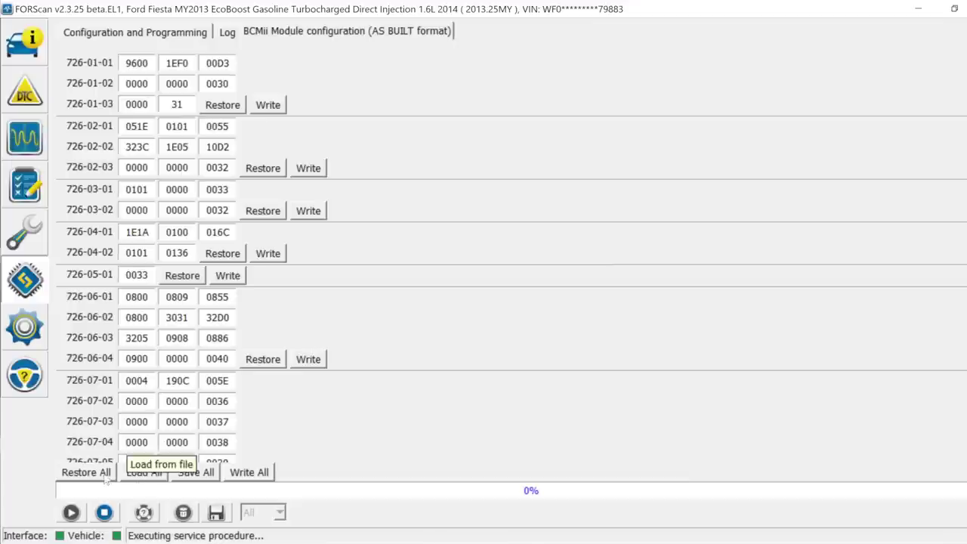
# Step: Load the BCMii as-built data from Today_real8thoct.abt and write all blocks to the module
pyautogui.click(139, 474)
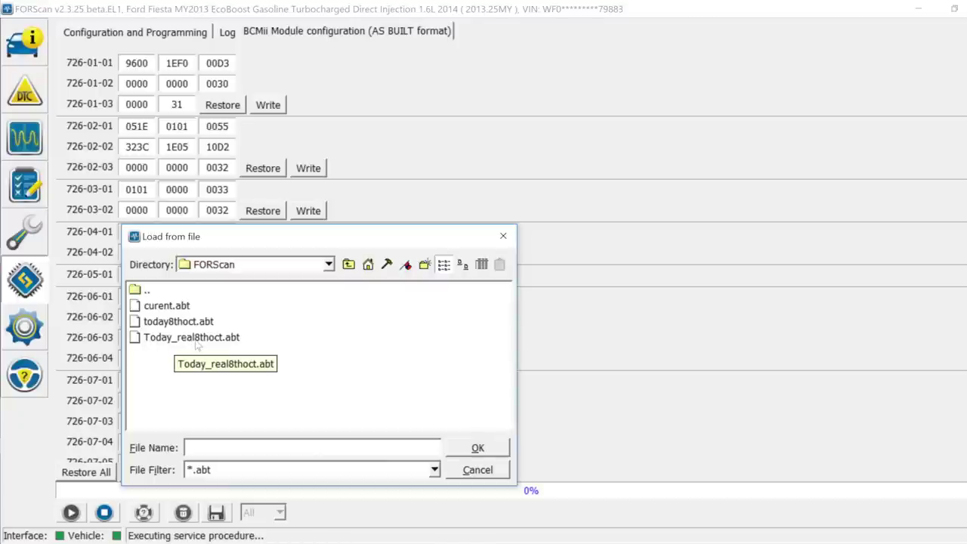
pyautogui.click(196, 341)
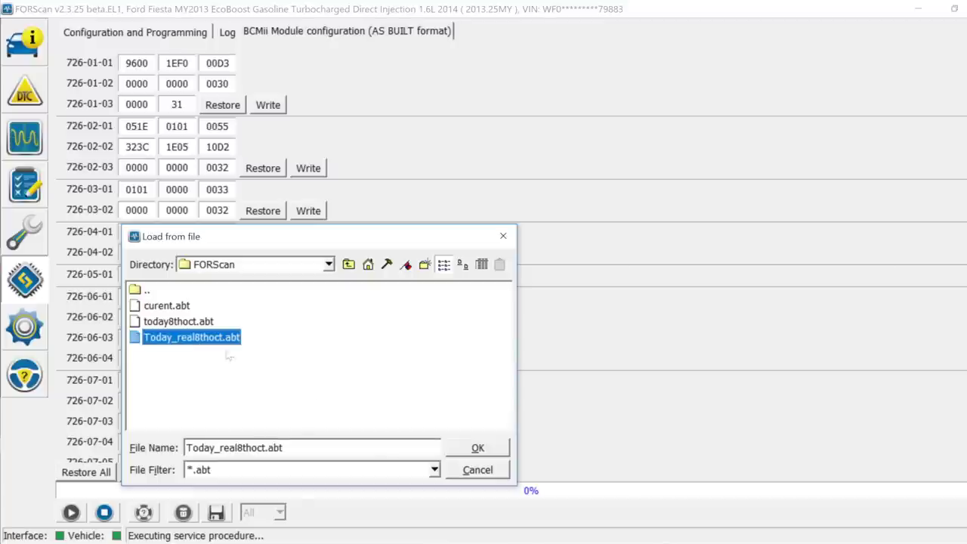
pyautogui.click(470, 449)
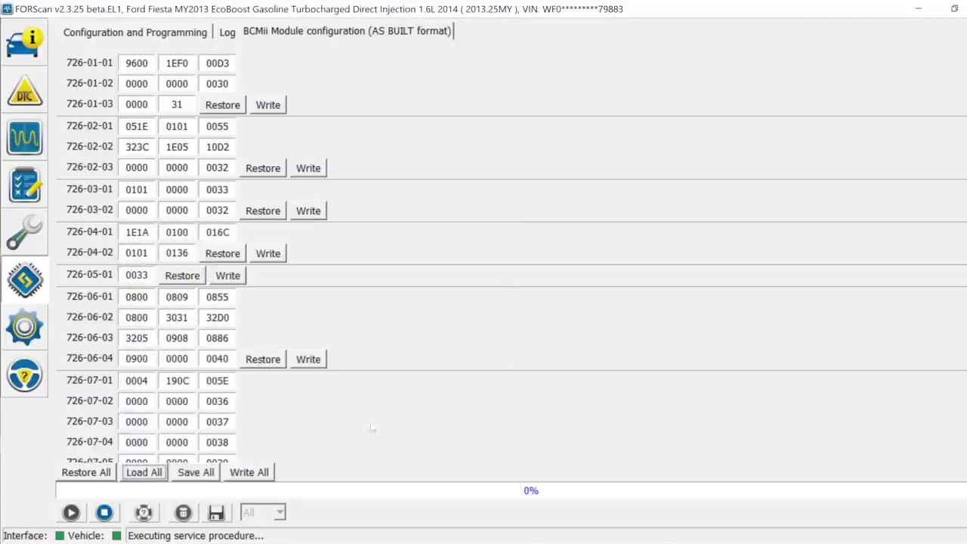
pyautogui.click(257, 475)
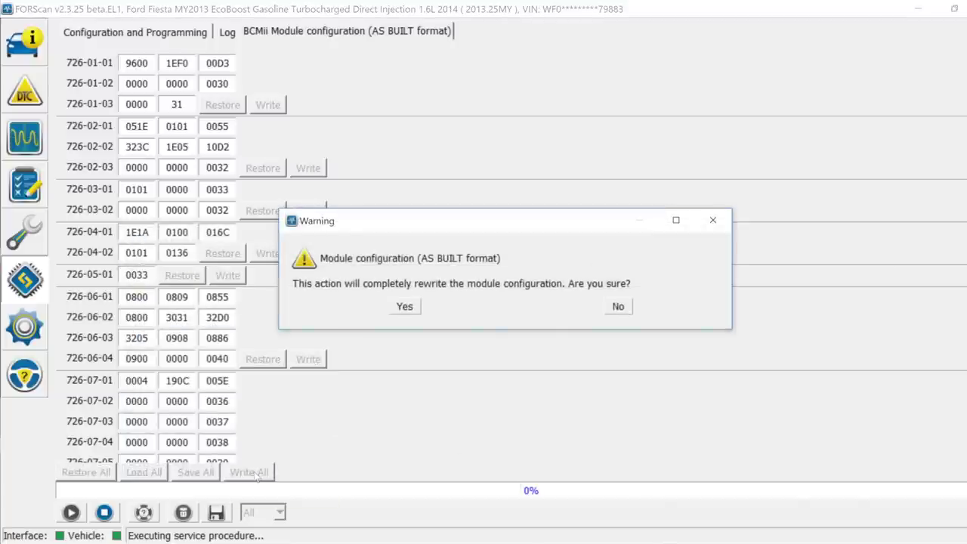
pyautogui.click(405, 307)
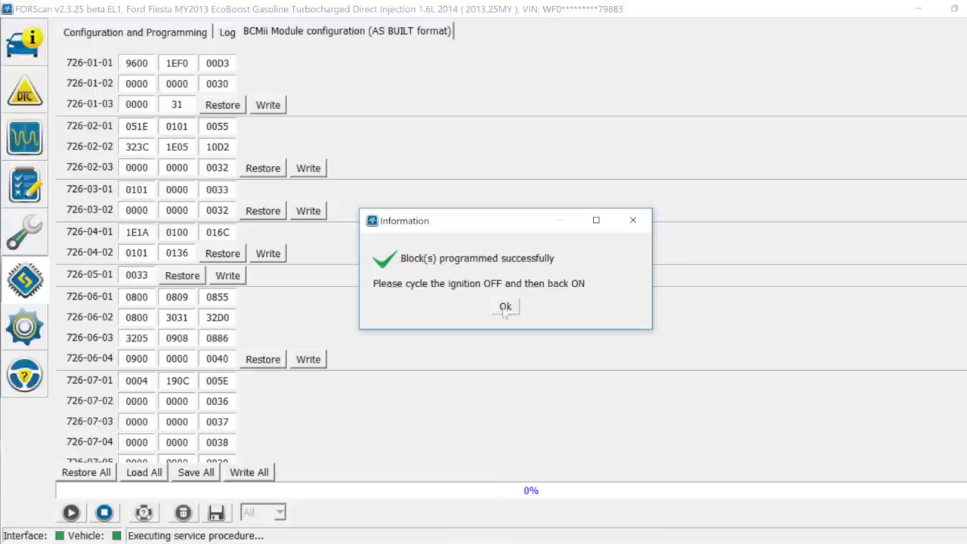
pyautogui.click(504, 307)
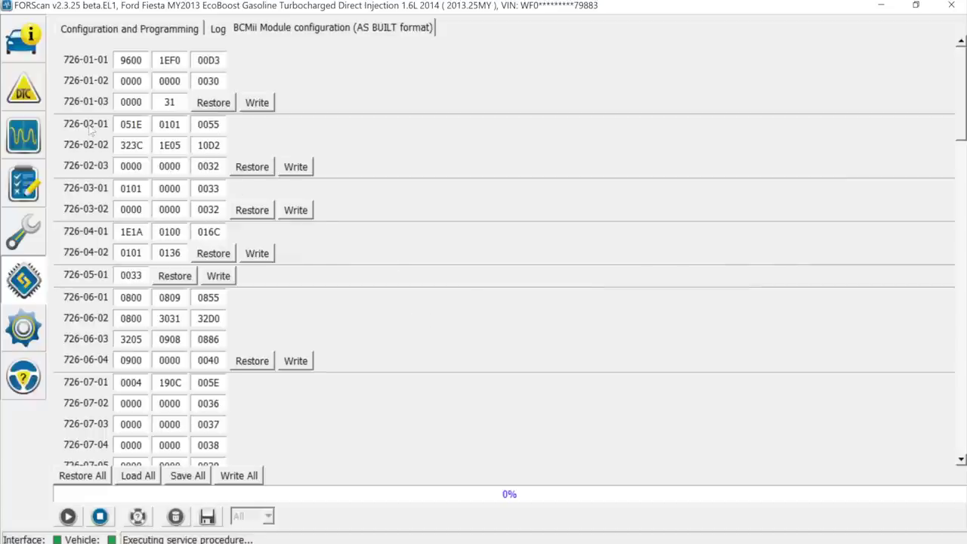
# Step: View the BCMii module's trouble code details and clear the displayed DTC information
pyautogui.click(24, 90)
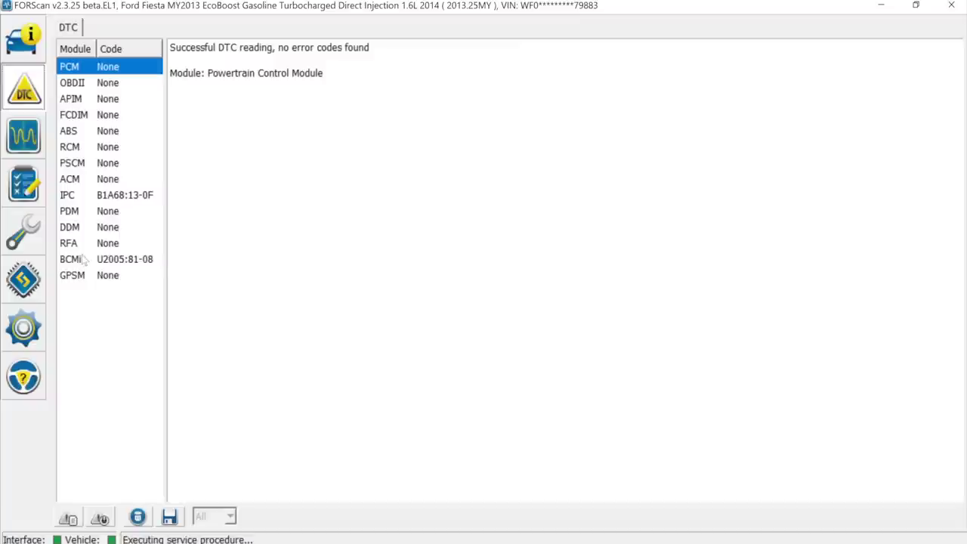
pyautogui.click(85, 260)
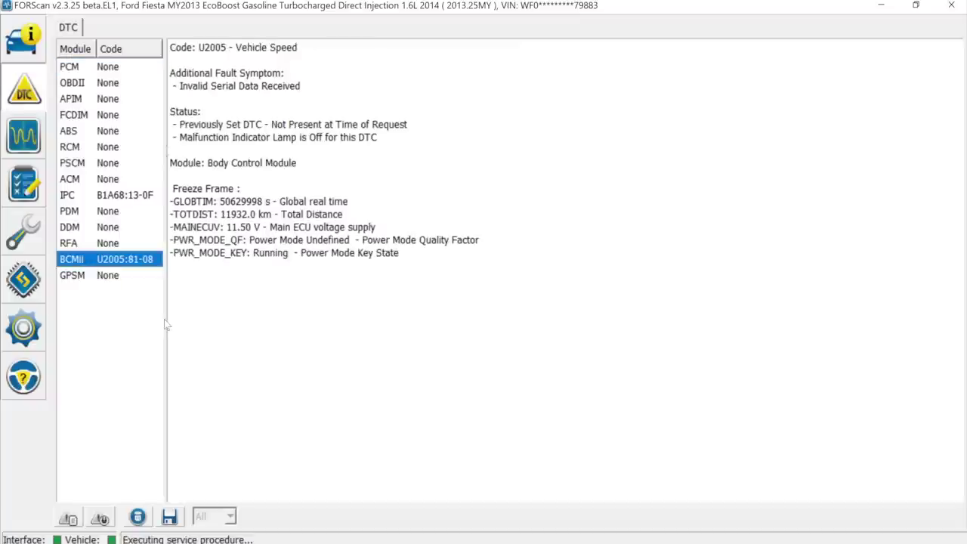
pyautogui.click(137, 517)
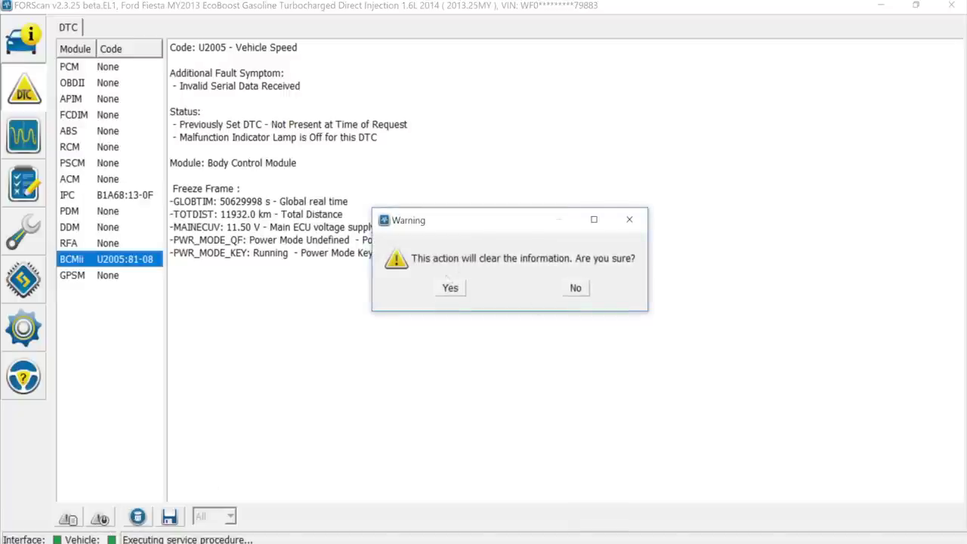
pyautogui.click(450, 290)
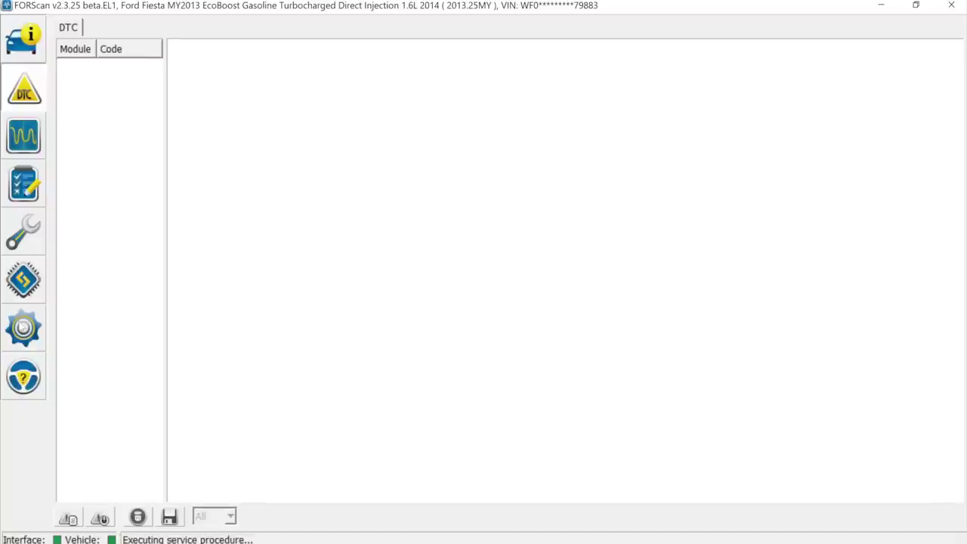
pyautogui.click(24, 327)
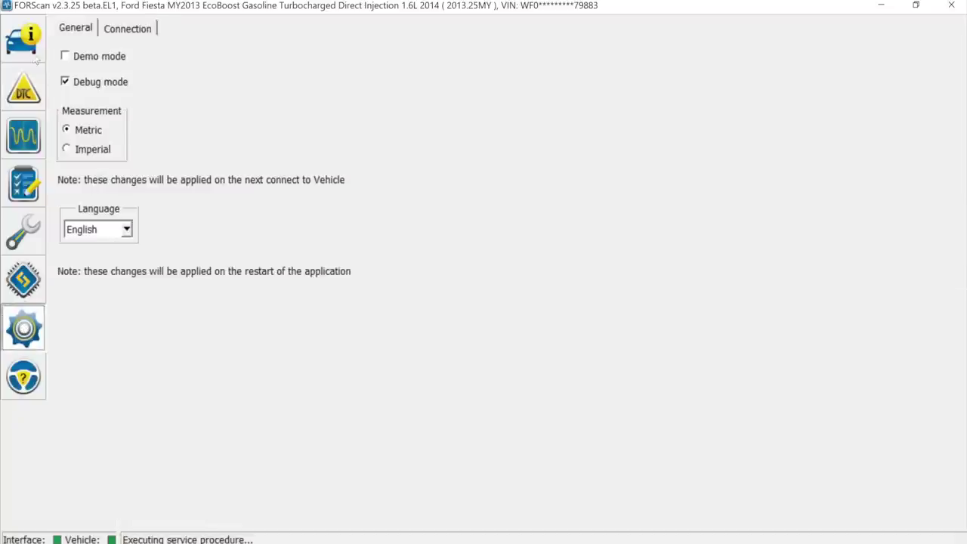
pyautogui.click(36, 62)
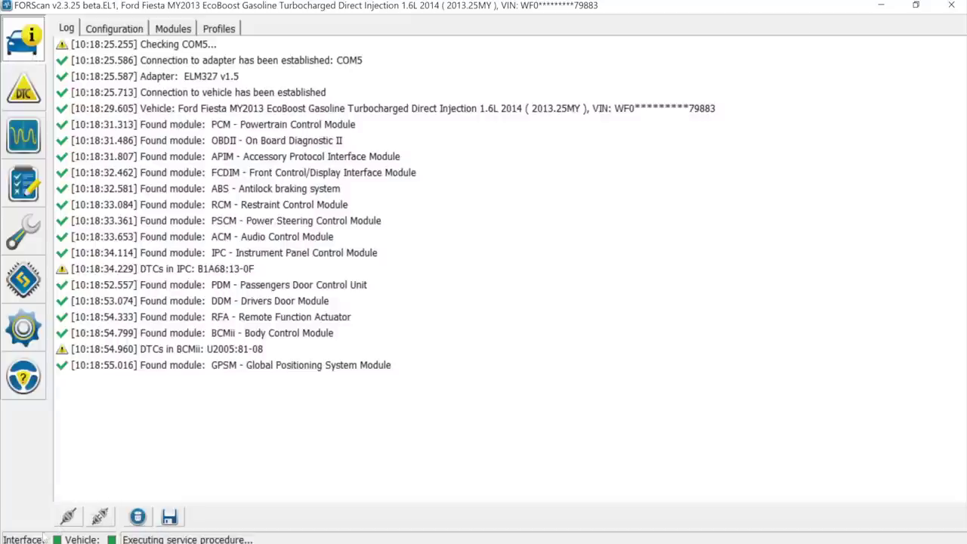
# Step: Restart FORScan and reconnect to the vehicle with the FiestaST profile, confirming the adapter's switch to MS CAN
pyautogui.click(950, 7)
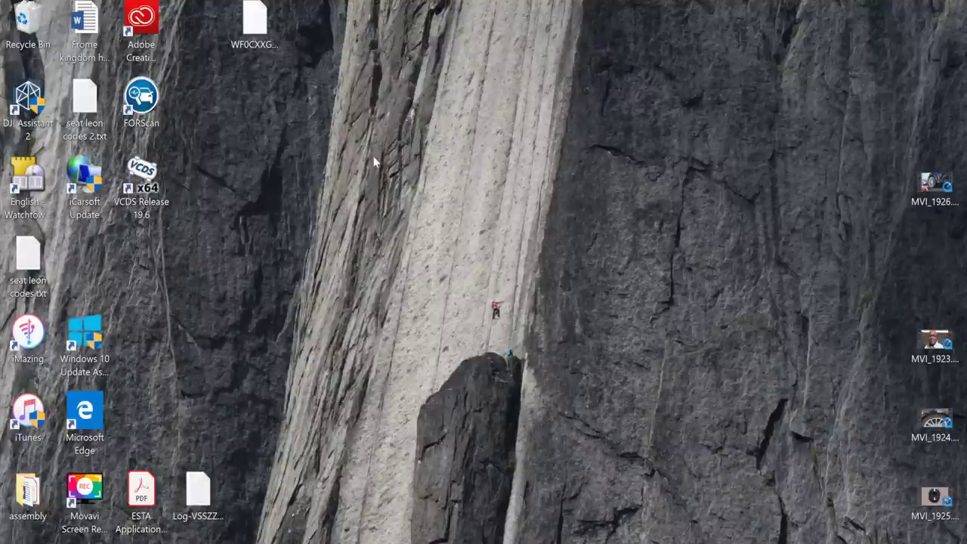
pyautogui.doubleClick(156, 103)
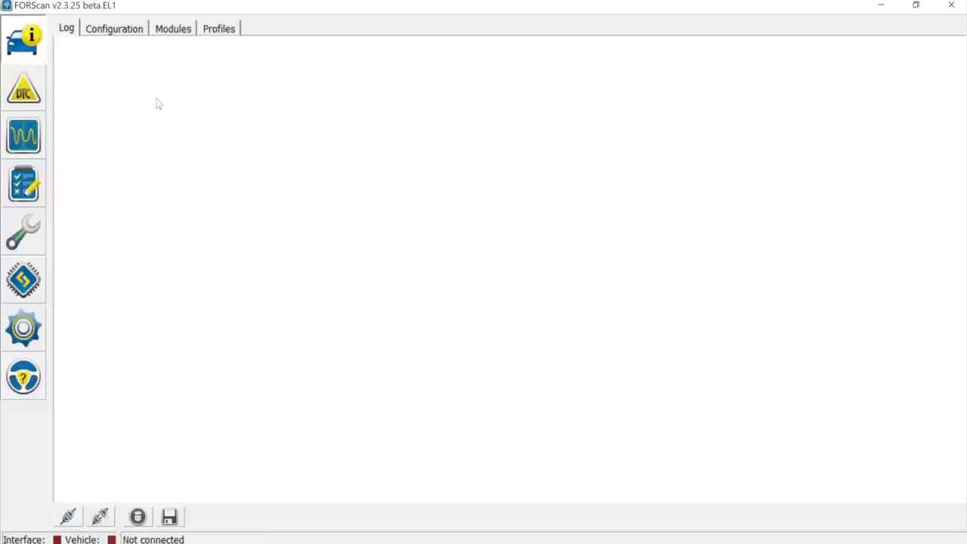
pyautogui.click(68, 516)
pyautogui.click(495, 335)
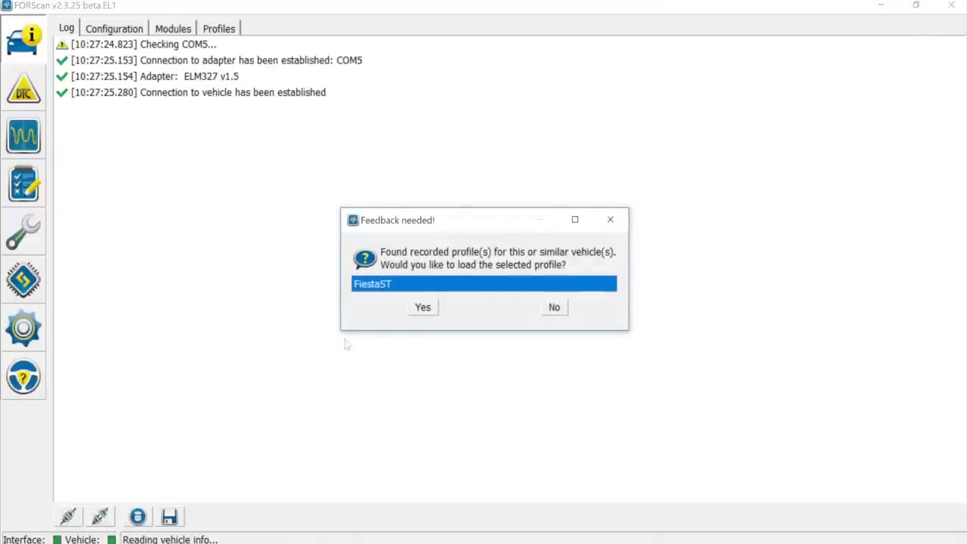
pyautogui.click(423, 310)
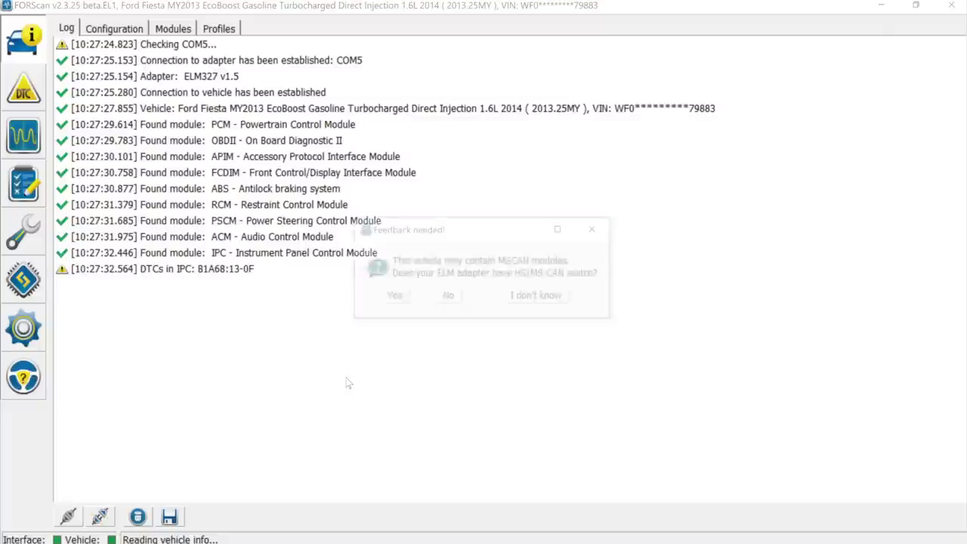
pyautogui.click(395, 299)
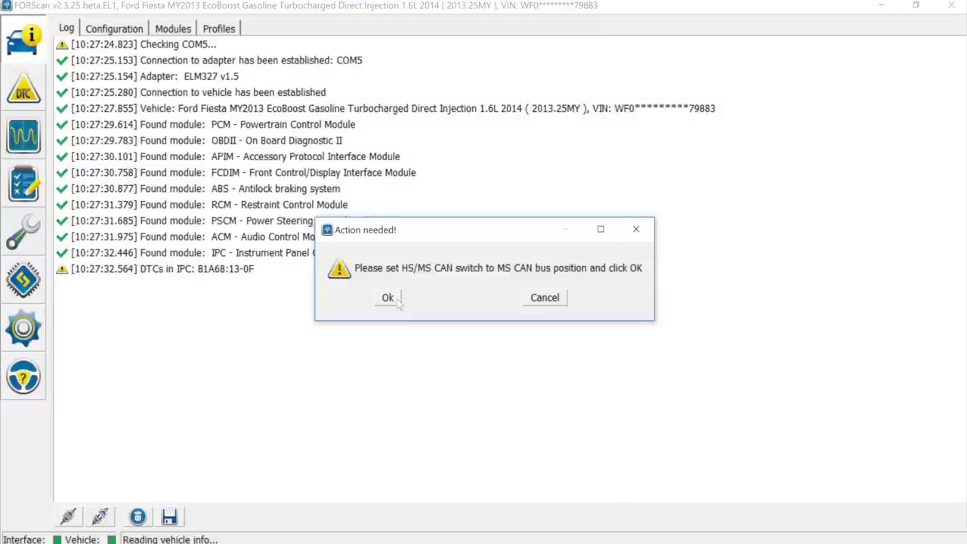
pyautogui.click(386, 301)
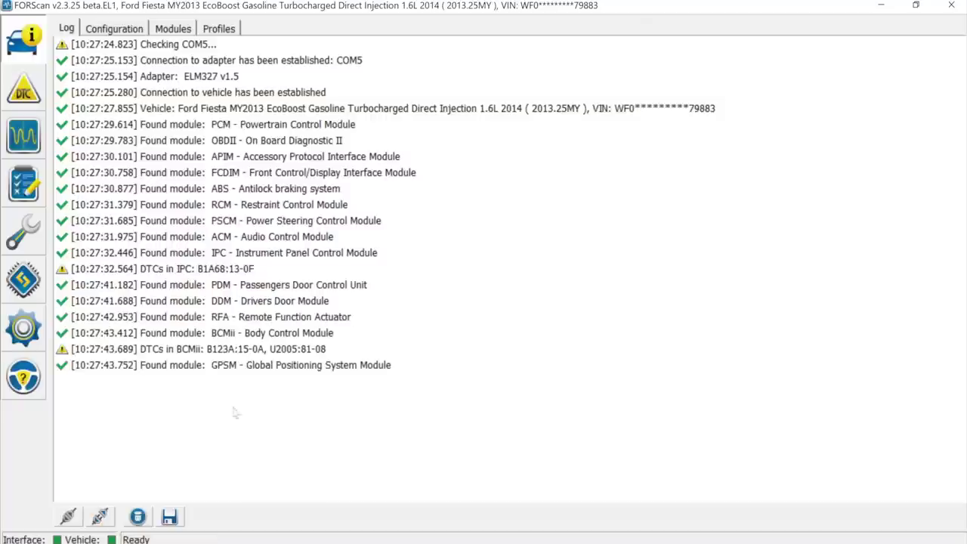
# Step: Examine the BCMii B123A trouble code and browse the vehicle log, configuration procedures and BCMii Module Reset service procedure
pyautogui.click(26, 85)
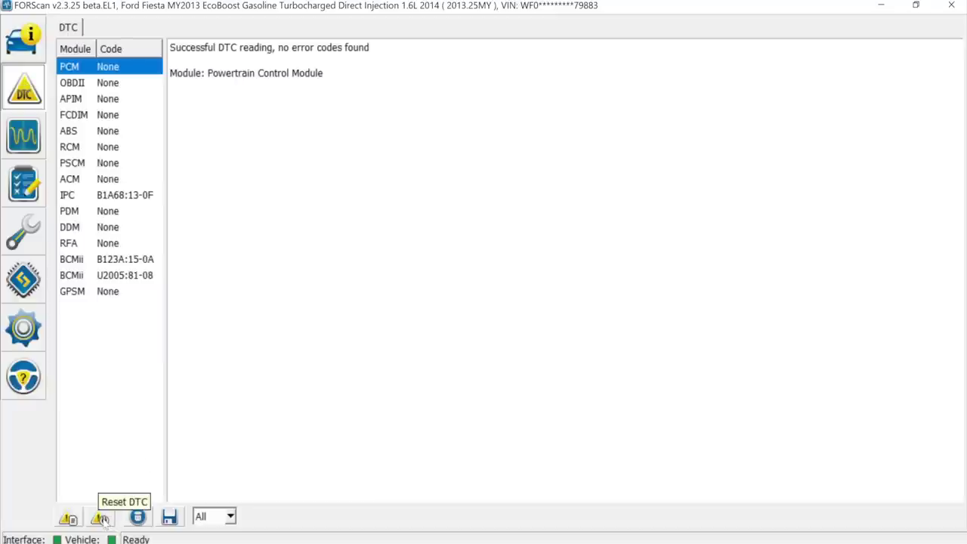
pyautogui.click(76, 261)
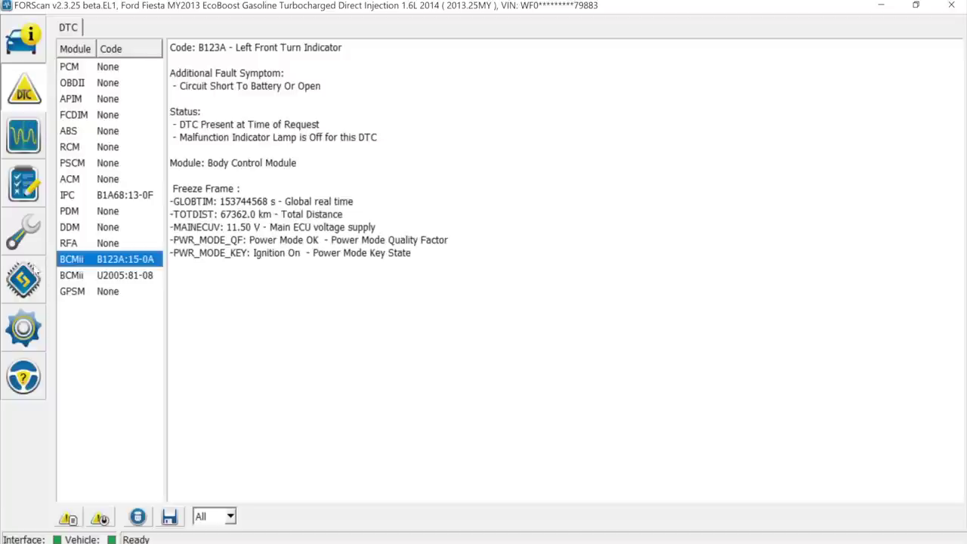
pyautogui.click(21, 272)
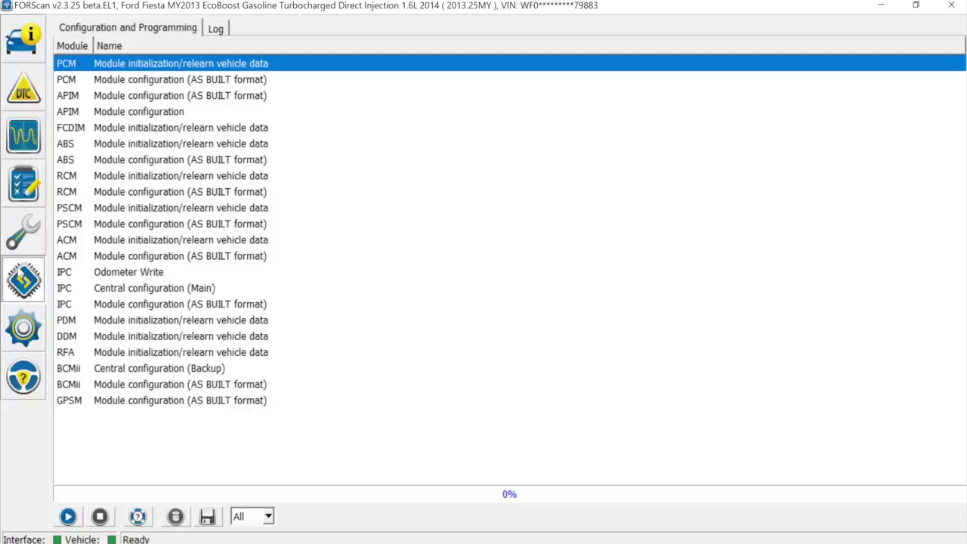
pyautogui.click(20, 230)
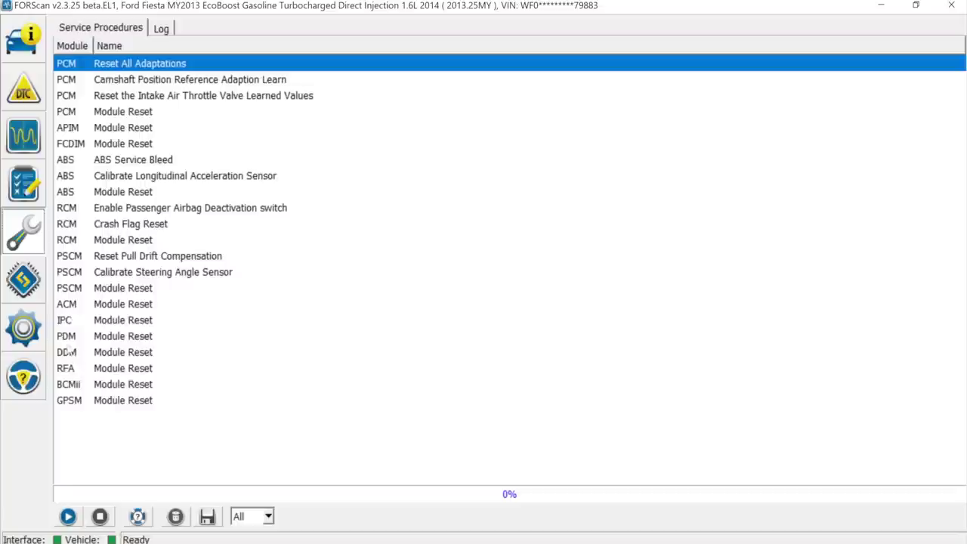
pyautogui.click(68, 386)
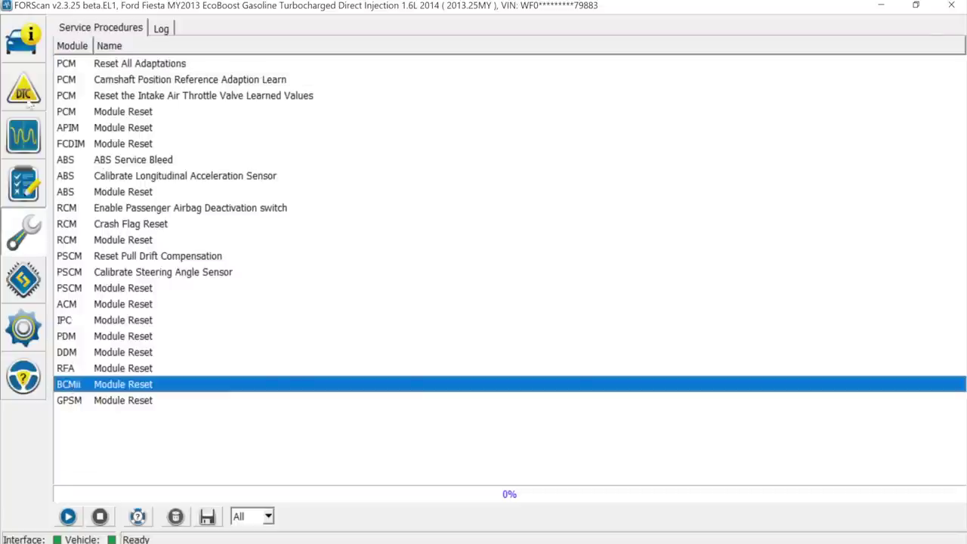
pyautogui.click(20, 42)
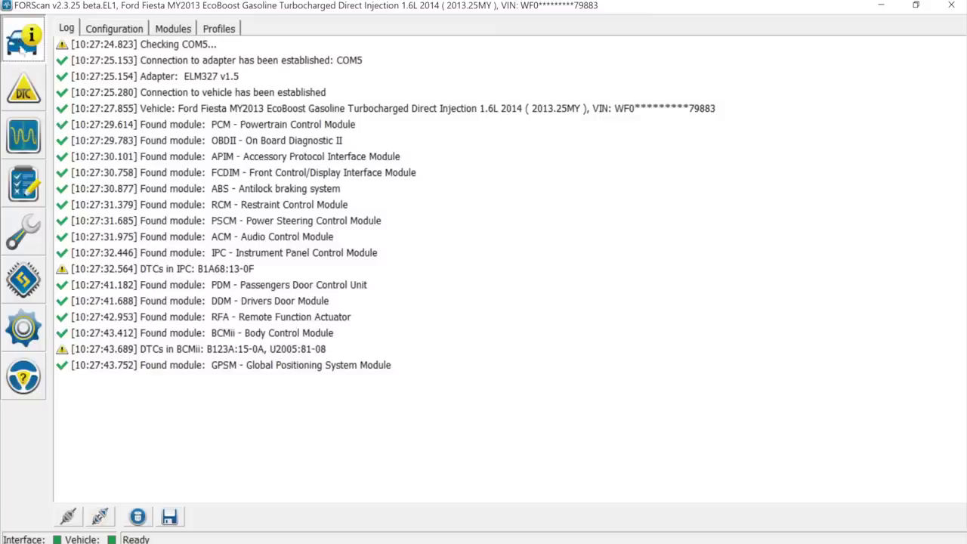
pyautogui.click(24, 92)
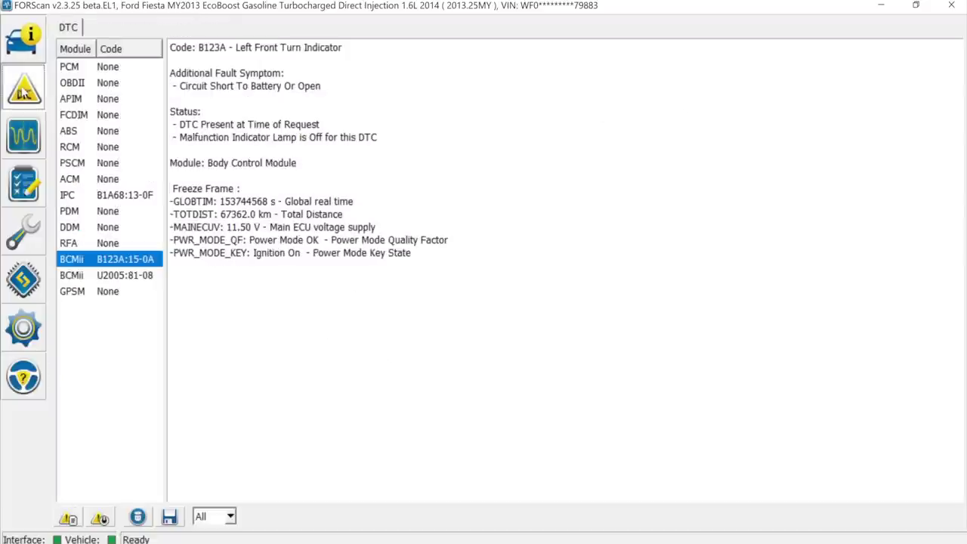
pyautogui.click(21, 42)
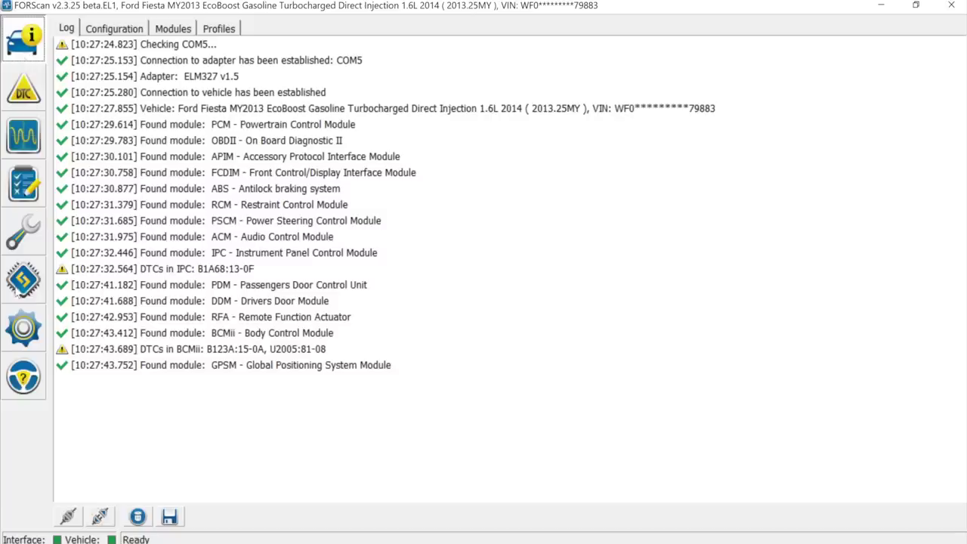
pyautogui.click(18, 285)
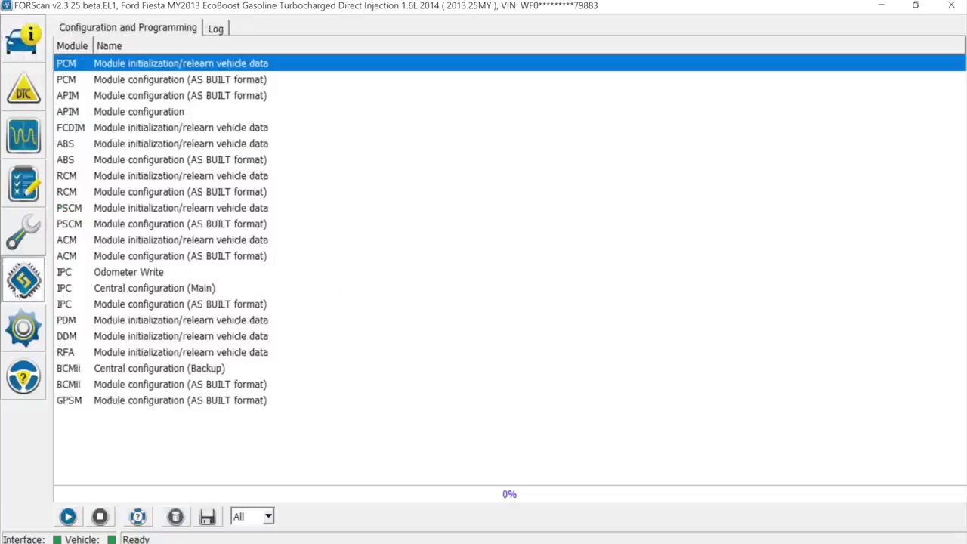
# Step: Re-read the trouble codes of all modules, confirming the switch to HS CAN, and view the BCMii U2005 code details
pyautogui.click(23, 102)
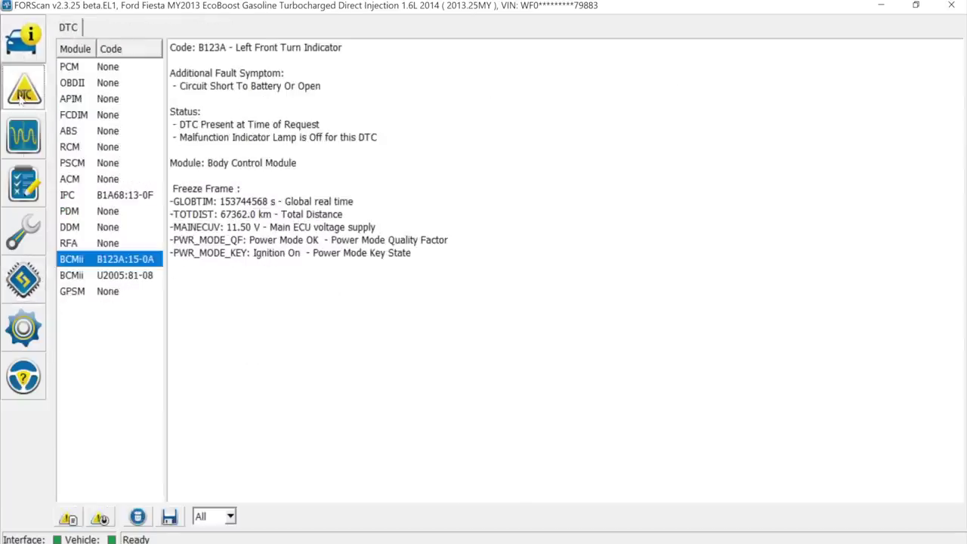
pyautogui.click(68, 519)
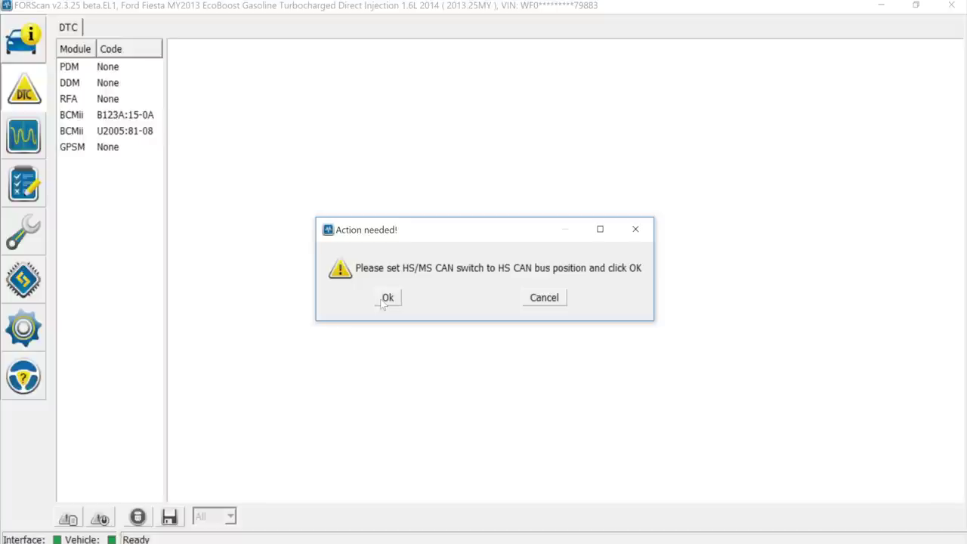
pyautogui.click(385, 301)
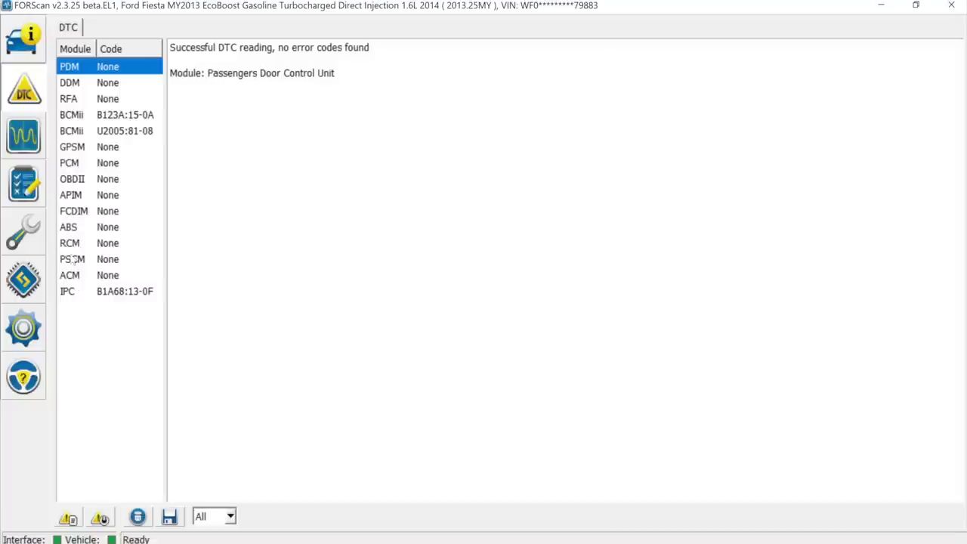
pyautogui.click(73, 130)
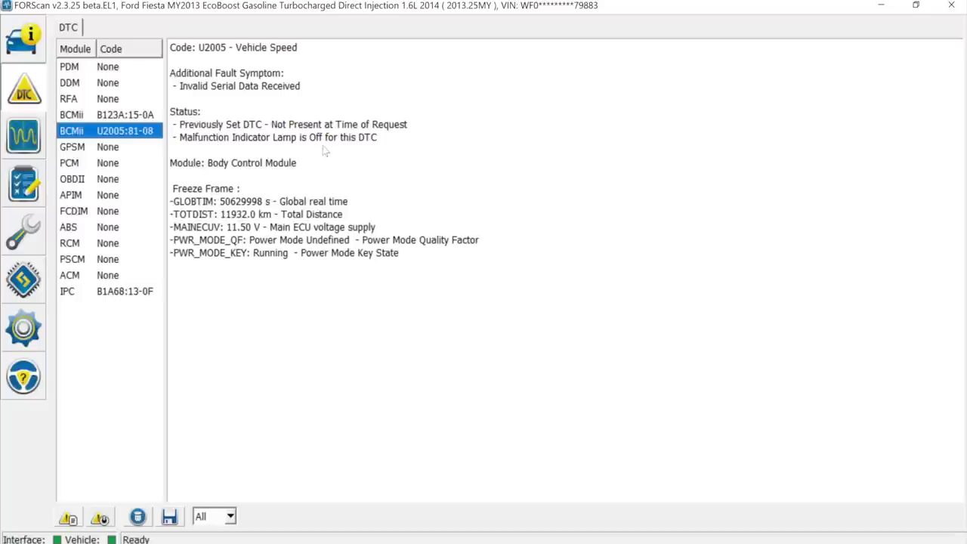
# Step: Reset the trouble codes of all modules, confirming the MS CAN switch, the ignition cycle and the return to HS CAN
pyautogui.click(102, 518)
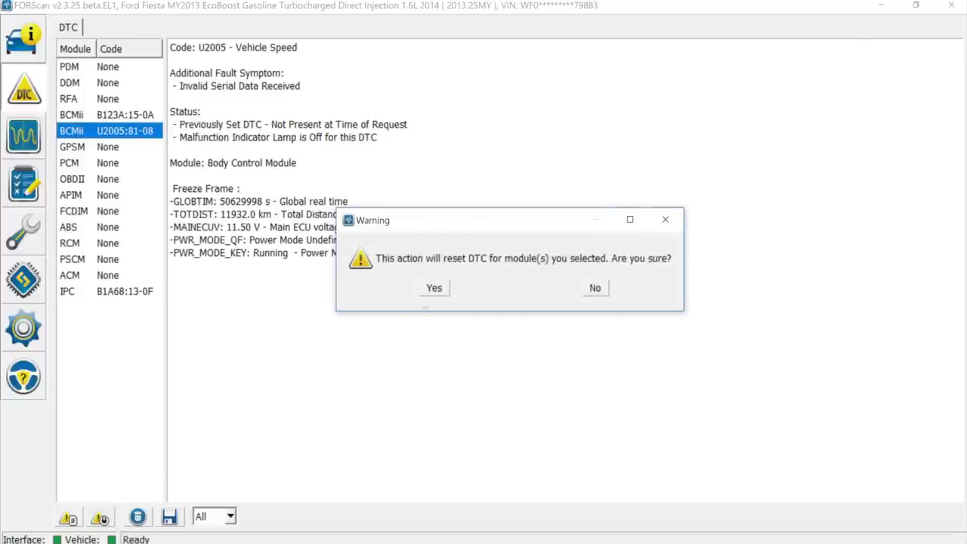
pyautogui.click(434, 292)
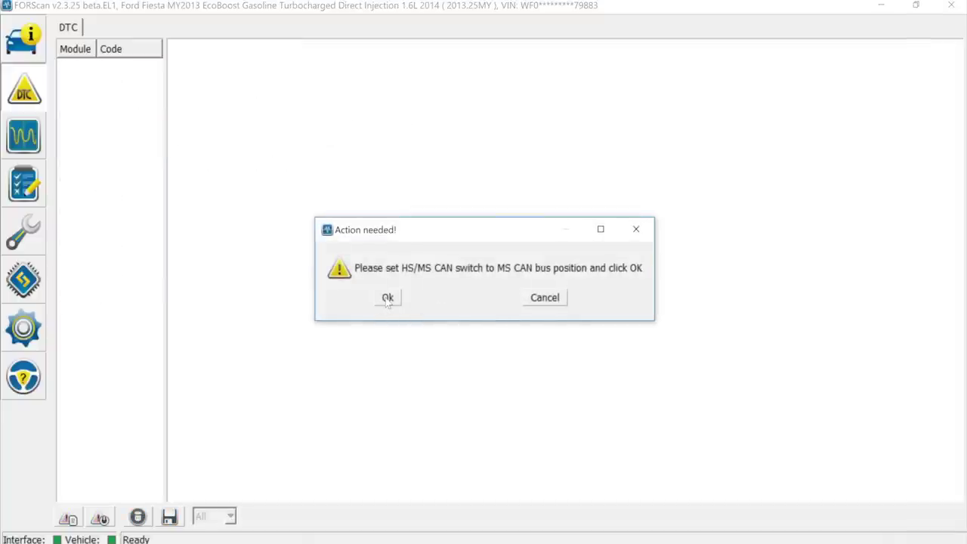
pyautogui.click(387, 300)
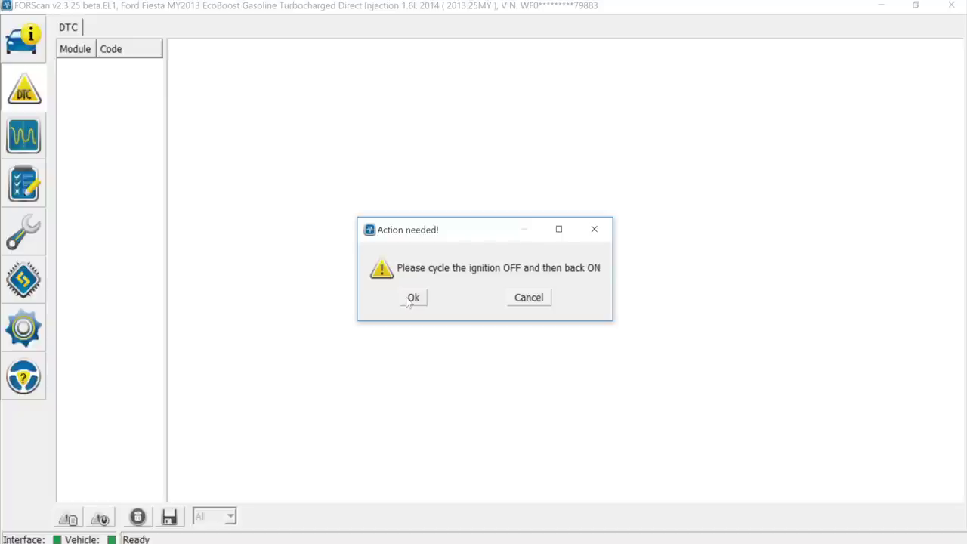
pyautogui.click(412, 298)
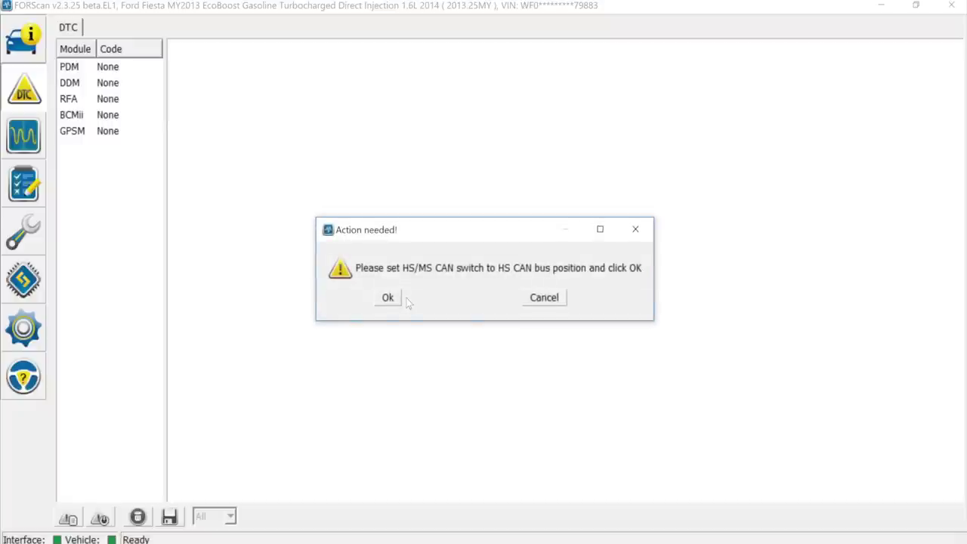
pyautogui.click(389, 299)
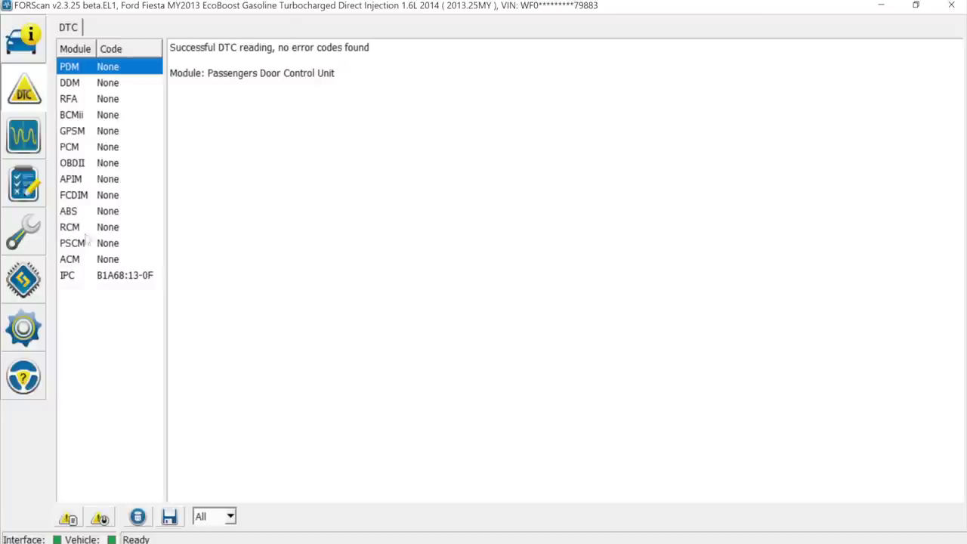
# Step: Check the BCMii result, re-read all trouble codes with the switch to MS CAN confirmed, and inspect the BCMii and IPC entries
pyautogui.click(76, 116)
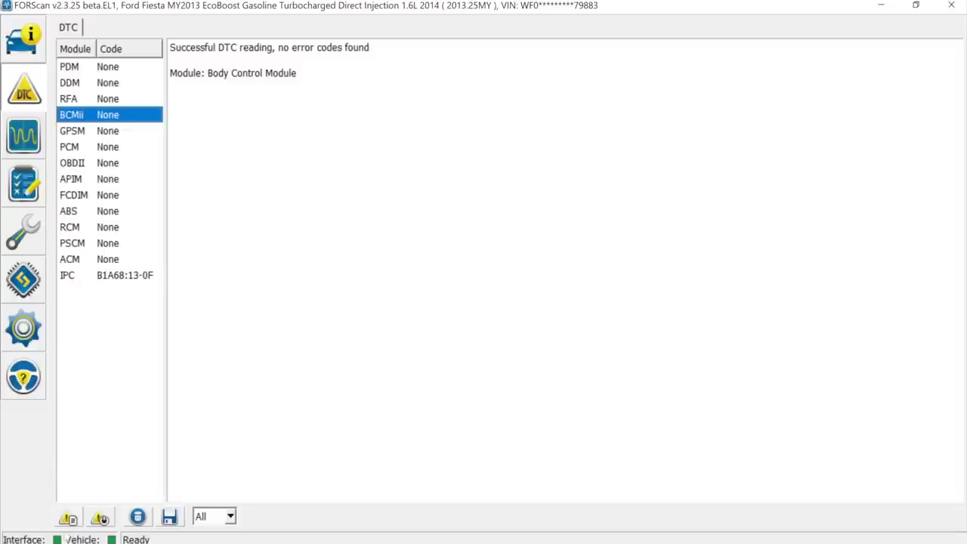
pyautogui.click(68, 519)
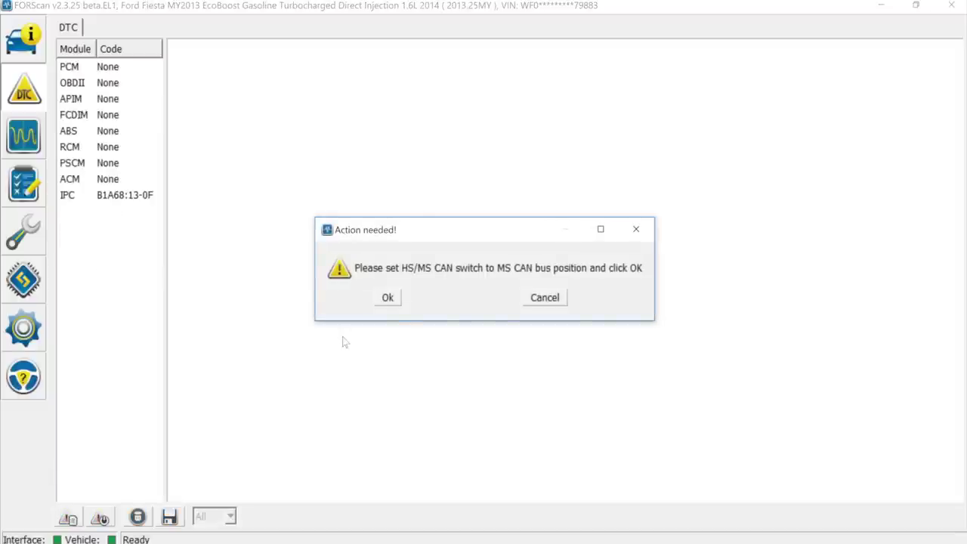
pyautogui.click(388, 298)
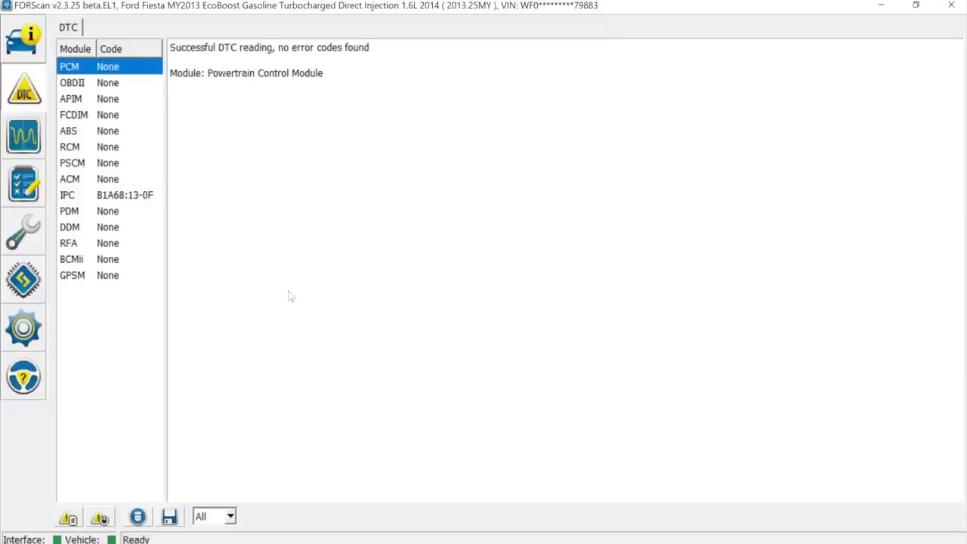
pyautogui.click(83, 261)
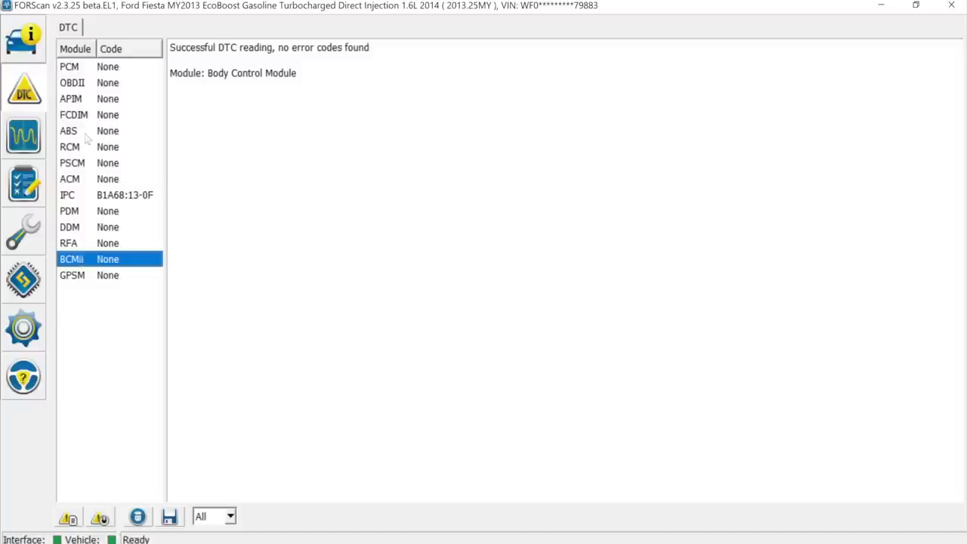
pyautogui.click(78, 201)
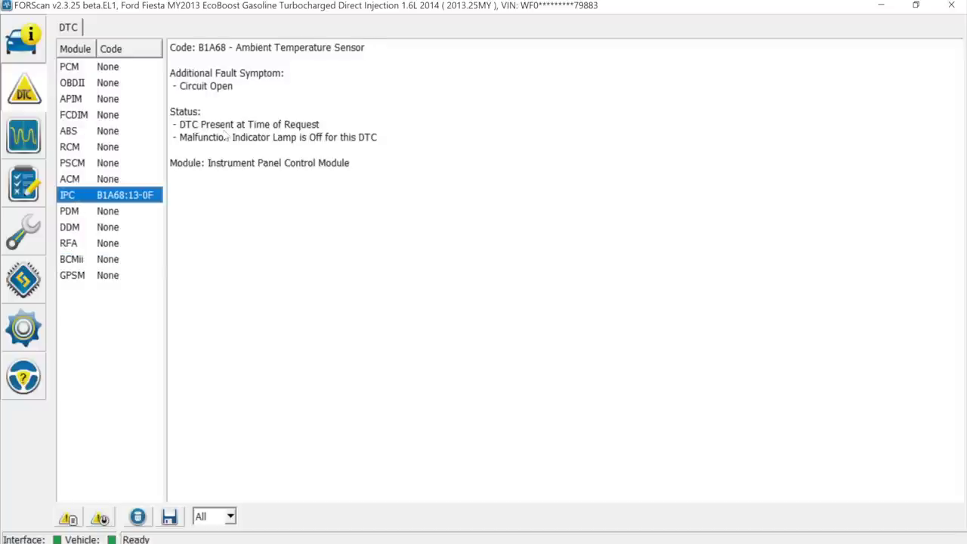